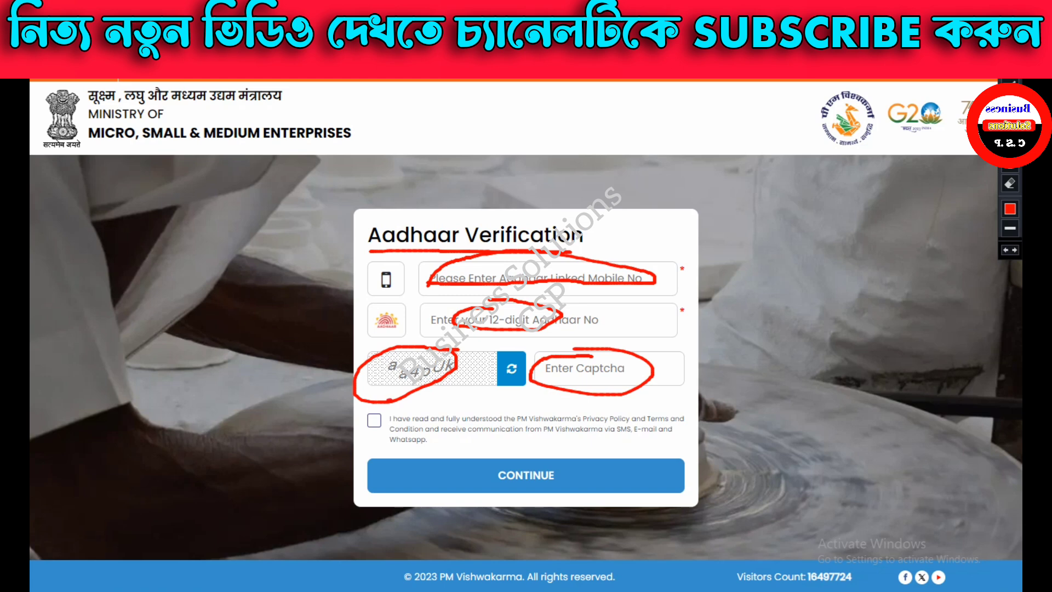
Step: Enter the one-time password received on the Aadhaar-linked mobile number and submit it
{"action": "mouse_move", "coordinate": [518, 451]}
{"action": "left_mouse_down"}
{"action": "mouse_move", "coordinate": [573, 508]}
{"action": "mouse_move", "coordinate": [480, 458]}
{"action": "left_mouse_up"}
{"action": "key", "text": "Escape"}
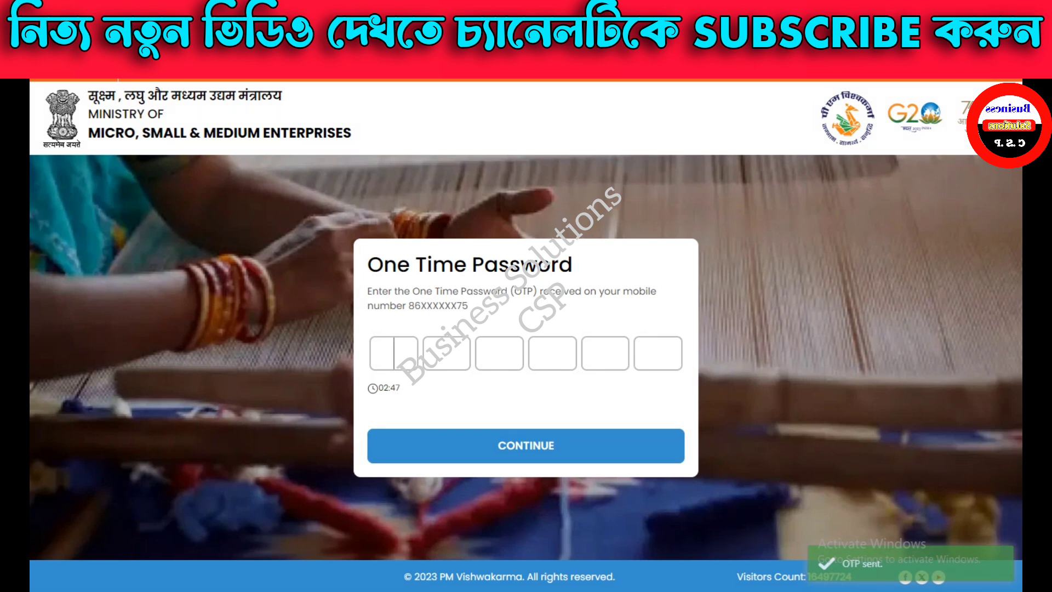
{"action": "type", "text": "••••••"}
{"action": "key", "text": "Return"}
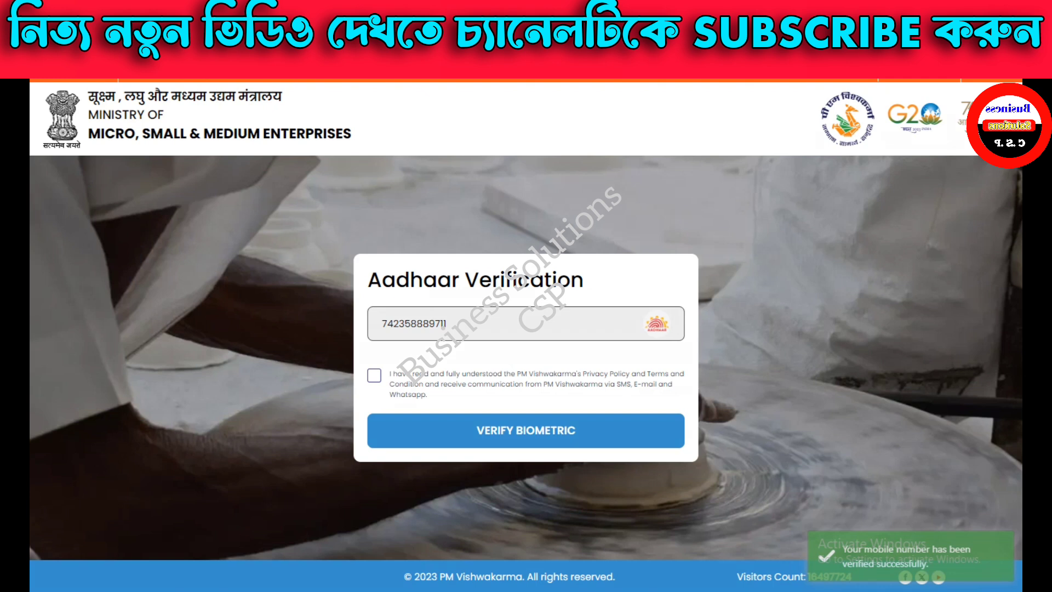
Step: Accept the PM Vishwakarma privacy policy and terms consent and proceed with the biometric Aadhaar verification
{"action": "key", "text": "ctrl+alt+d"}
{"action": "mouse_move", "coordinate": [423, 289]}
{"action": "left_mouse_down"}
{"action": "mouse_move", "coordinate": [372, 338]}
{"action": "mouse_move", "coordinate": [523, 317]}
{"action": "mouse_move", "coordinate": [441, 277]}
{"action": "left_mouse_up"}
{"action": "mouse_move", "coordinate": [378, 357]}
{"action": "left_mouse_down"}
{"action": "mouse_move", "coordinate": [345, 372]}
{"action": "mouse_move", "coordinate": [379, 349]}
{"action": "left_mouse_up"}
{"action": "key", "text": "Escape"}
{"action": "left_click", "coordinate": [374, 375]}
{"action": "key", "text": "ctrl+alt+d"}
{"action": "mouse_move", "coordinate": [565, 406]}
{"action": "left_mouse_down"}
{"action": "mouse_move", "coordinate": [539, 400]}
{"action": "mouse_move", "coordinate": [597, 413]}
{"action": "mouse_move", "coordinate": [542, 386]}
{"action": "left_mouse_up"}
{"action": "key", "text": "Escape"}
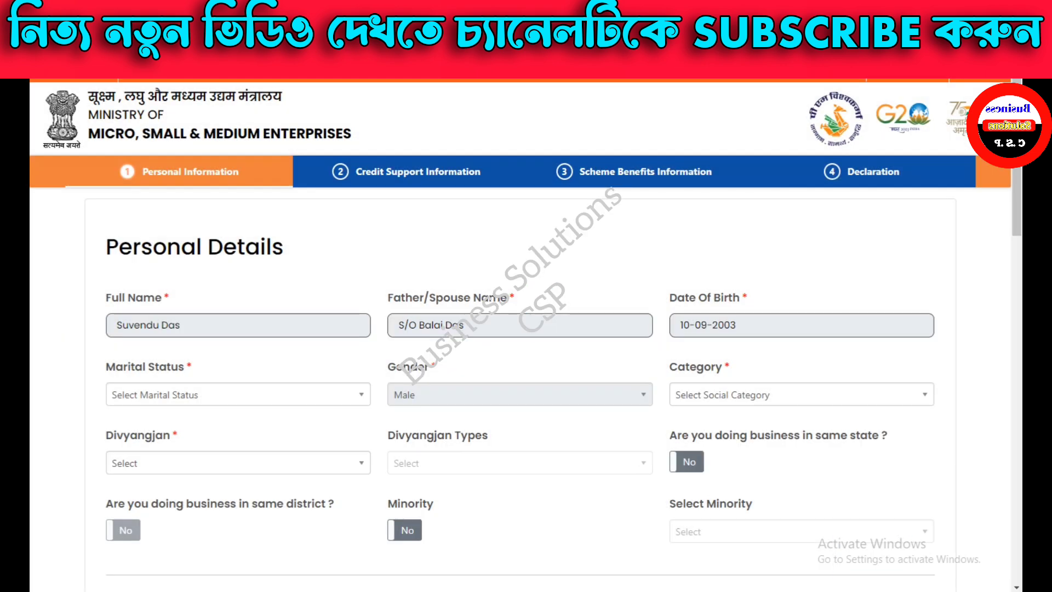
Step: Review the prefilled full name, father/spouse name and date of birth fields in Personal Details
{"action": "scroll", "coordinate": [521, 329], "scroll_direction": "down", "scroll_amount": 1}
{"action": "scroll", "coordinate": [521, 329], "scroll_direction": "up", "scroll_amount": 1}
{"action": "key", "text": "ctrl+alt+d"}
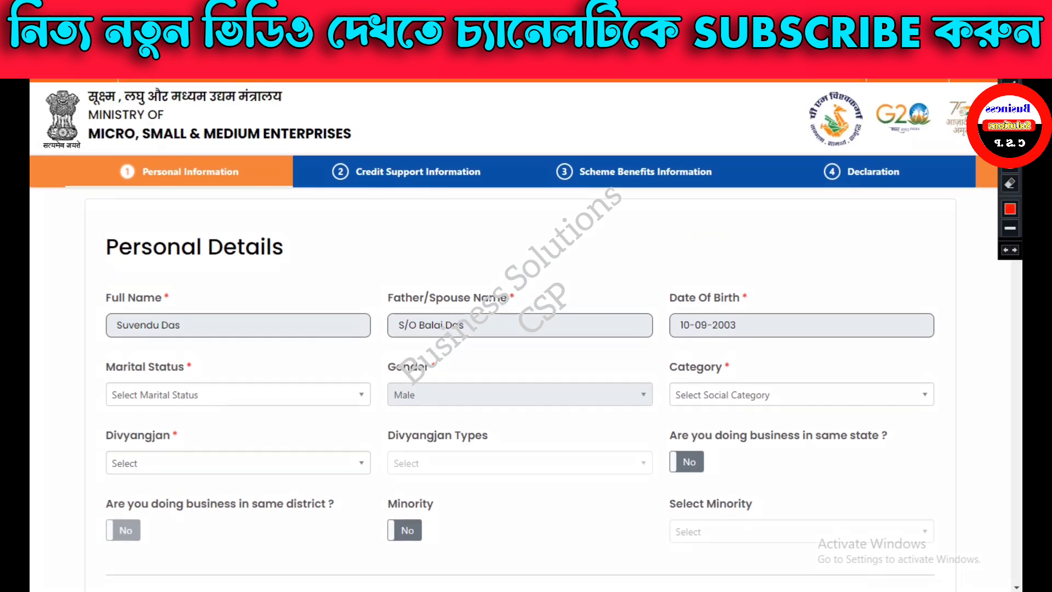
{"action": "left_click_drag", "start_coordinate": [99, 331], "coordinate": [173, 340]}
{"action": "left_click_drag", "start_coordinate": [359, 331], "coordinate": [472, 339]}
{"action": "left_click_drag", "start_coordinate": [659, 332], "coordinate": [790, 340]}
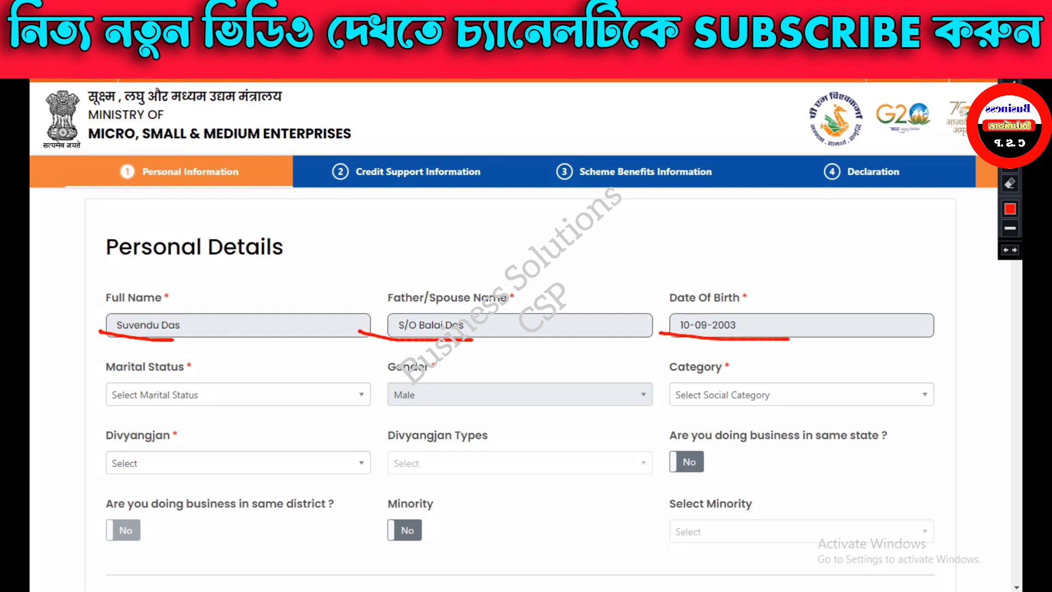
{"action": "mouse_move", "coordinate": [146, 345]}
{"action": "left_mouse_down"}
{"action": "mouse_move", "coordinate": [85, 364]}
{"action": "mouse_move", "coordinate": [242, 356]}
{"action": "mouse_move", "coordinate": [151, 344]}
{"action": "left_mouse_up"}
{"action": "key", "text": "Escape"}
Step: Set the applicant's marital status to Married and the social category to SC
{"action": "left_click", "coordinate": [231, 395]}
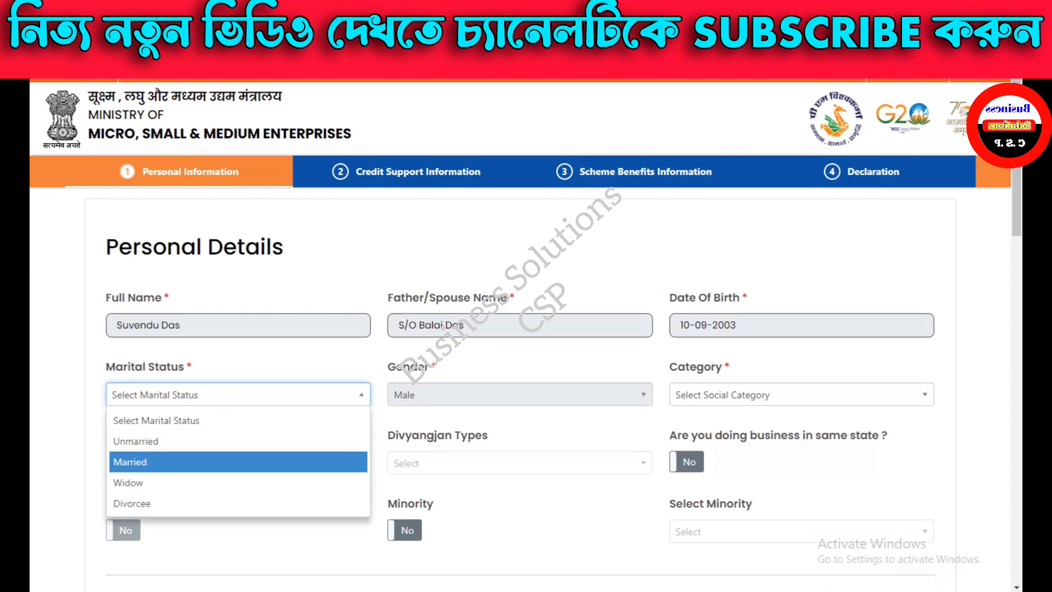
{"action": "left_click", "coordinate": [157, 462]}
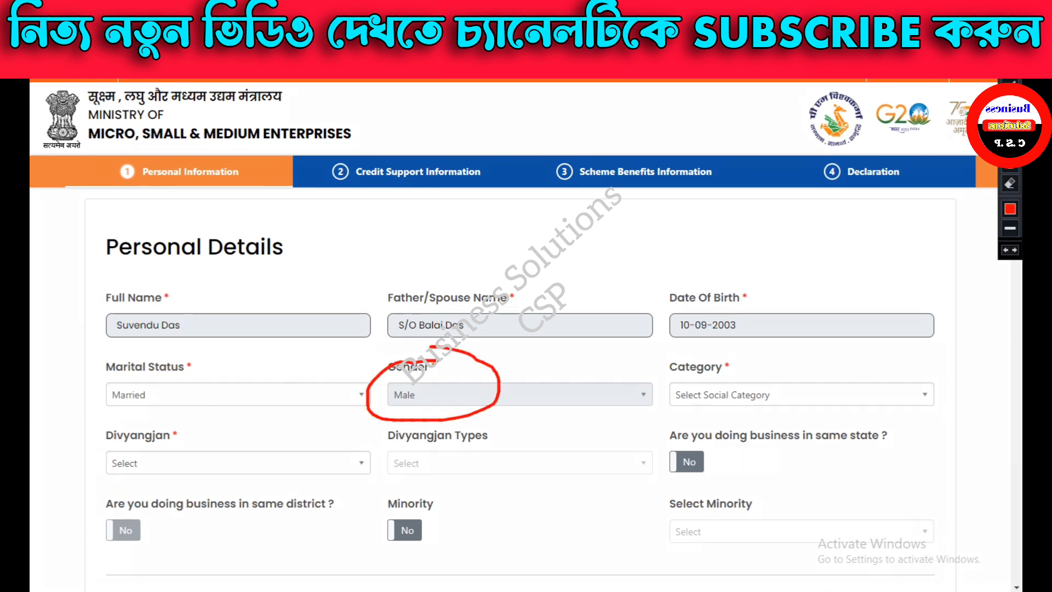
{"action": "left_click", "coordinate": [718, 395]}
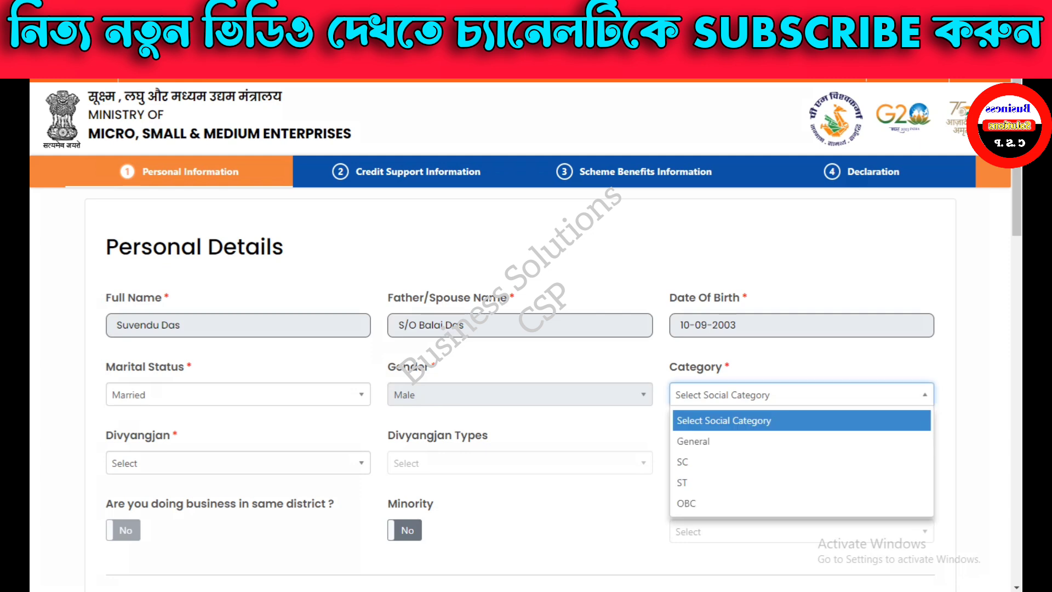
{"action": "left_click", "coordinate": [687, 462]}
Step: Set the Divyangjan field in Personal Details to No
{"action": "scroll", "coordinate": [526, 334], "scroll_direction": "down", "scroll_amount": 2}
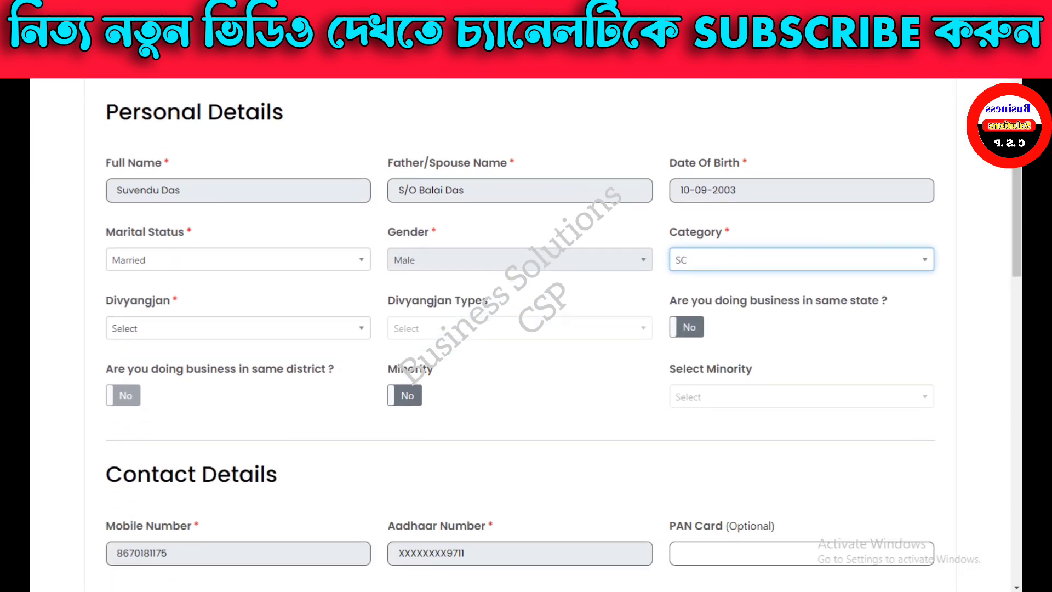
{"action": "left_click", "coordinate": [238, 324]}
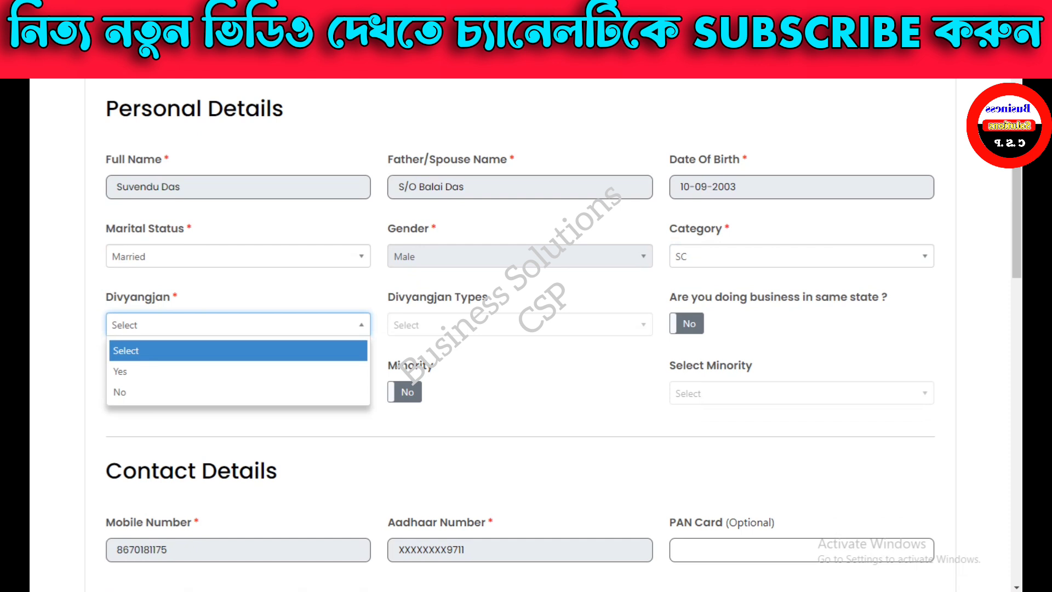
{"action": "key", "text": "Escape"}
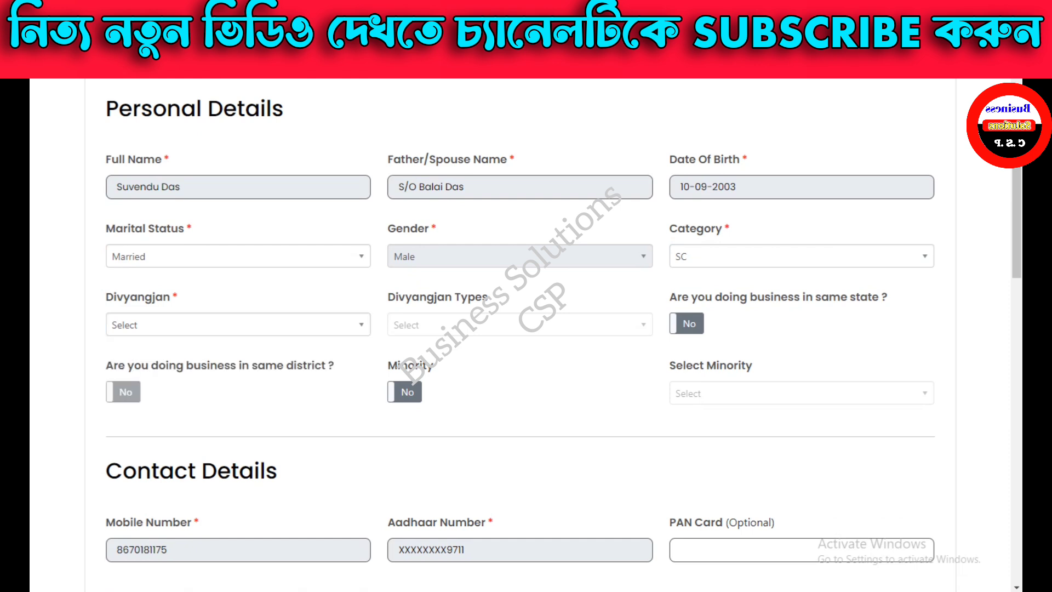
{"action": "key", "text": "ctrl+alt+d"}
{"action": "mouse_move", "coordinate": [162, 284]}
{"action": "left_mouse_down"}
{"action": "mouse_move", "coordinate": [103, 334]}
{"action": "mouse_move", "coordinate": [151, 278]}
{"action": "left_mouse_up"}
{"action": "key", "text": "Escape"}
{"action": "left_click", "coordinate": [237, 325]}
{"action": "key", "text": "Down"}
{"action": "key", "text": "Down"}
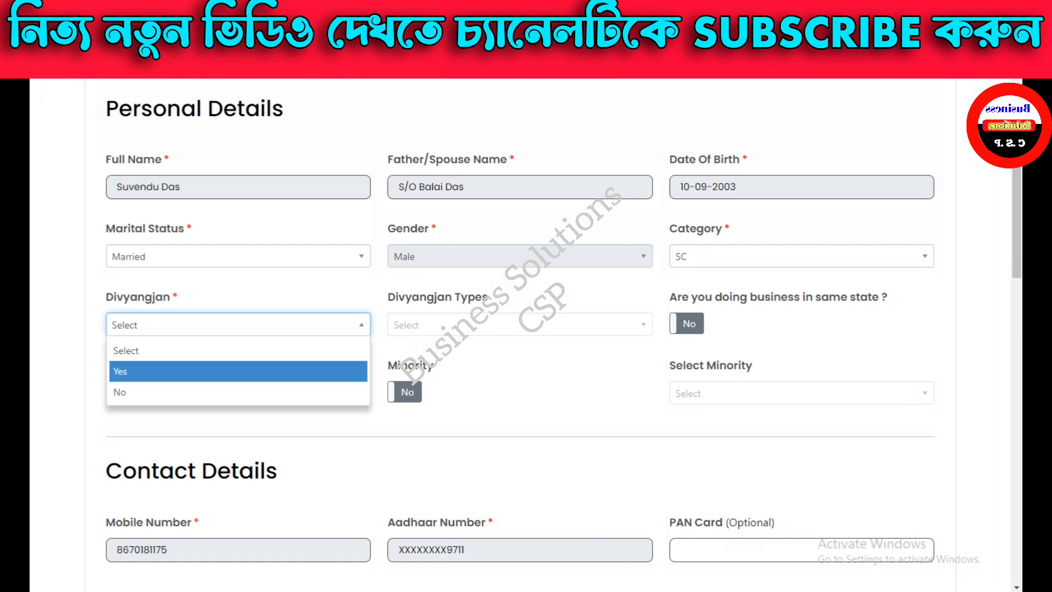
{"action": "key", "text": "Return"}
{"action": "key", "text": "Tab"}
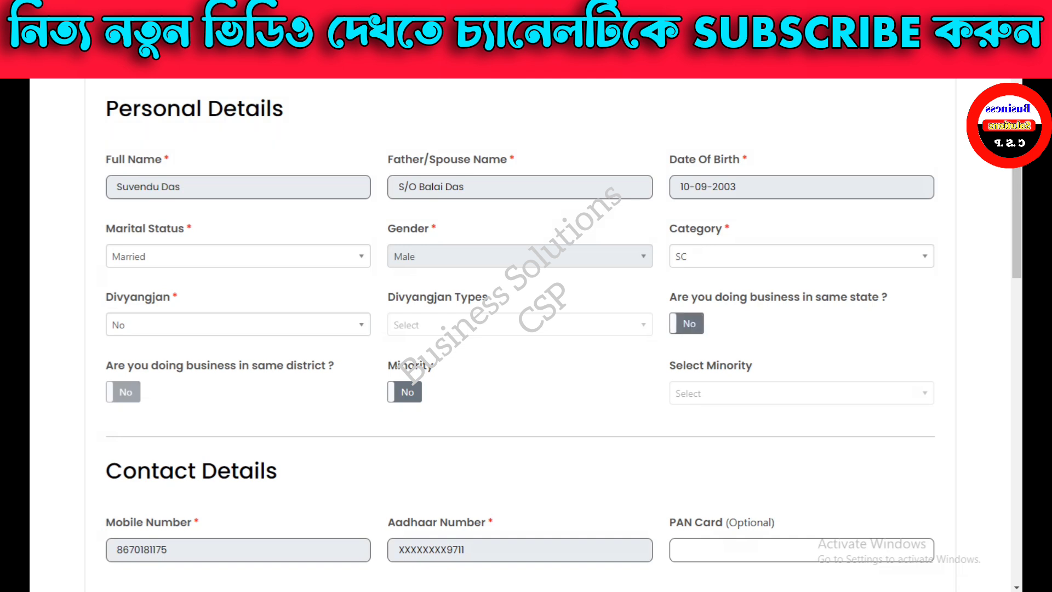
Step: Answer Yes to doing business in the same state and in the same district
{"action": "key", "text": "ctrl+alt+d"}
{"action": "mouse_move", "coordinate": [710, 288]}
{"action": "left_mouse_down"}
{"action": "mouse_move", "coordinate": [680, 294]}
{"action": "mouse_move", "coordinate": [782, 344]}
{"action": "mouse_move", "coordinate": [688, 277]}
{"action": "left_mouse_up"}
{"action": "key", "text": "Escape"}
{"action": "left_click", "coordinate": [687, 324]}
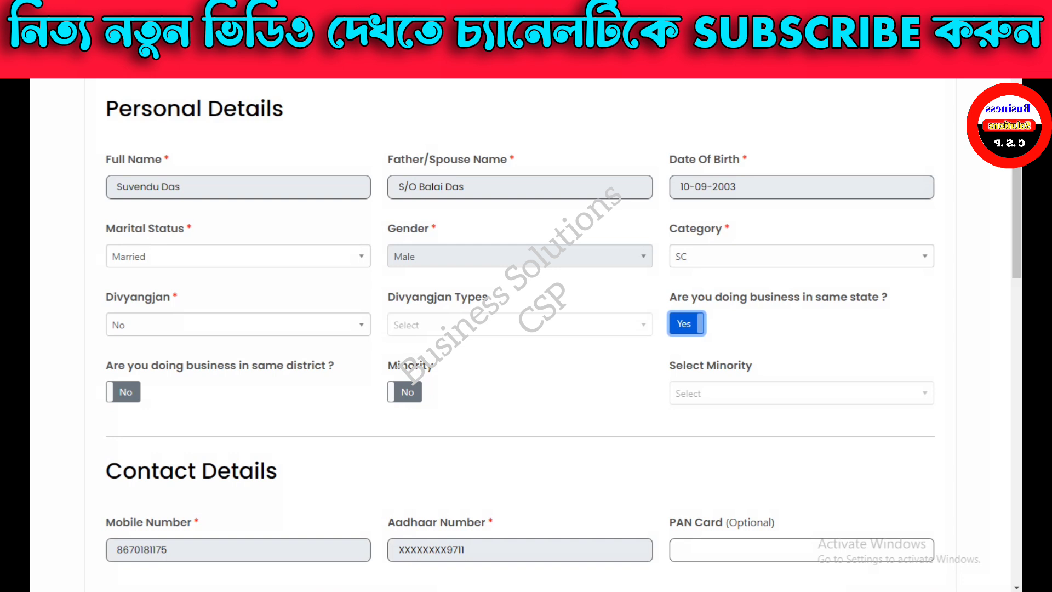
{"action": "left_click", "coordinate": [123, 392]}
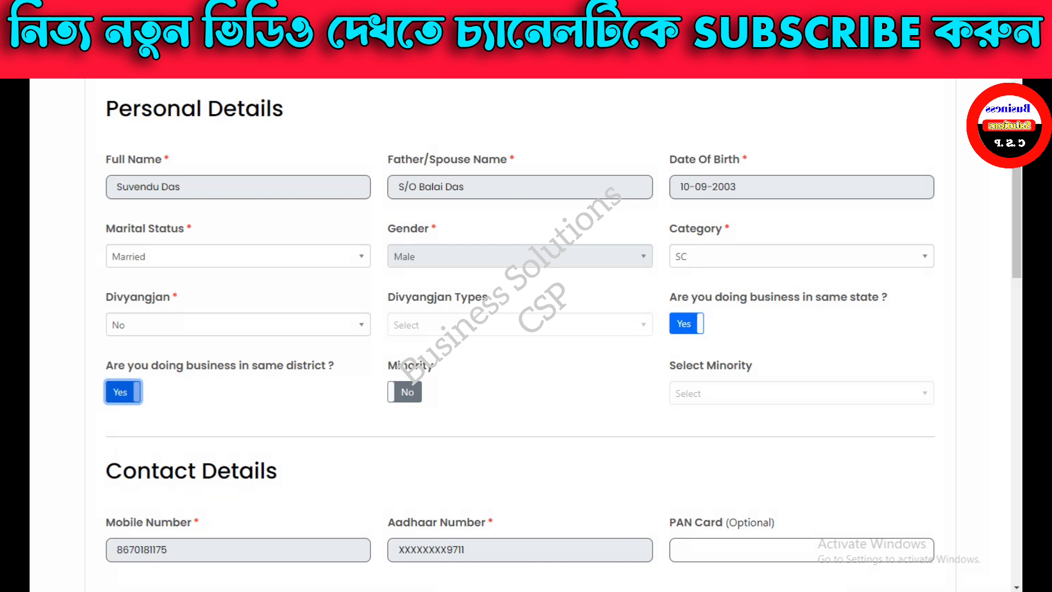
Step: Enable Minority to view the selectable minority groups, and set Minority back to No
{"action": "scroll", "coordinate": [123, 392], "scroll_direction": "down", "scroll_amount": 1}
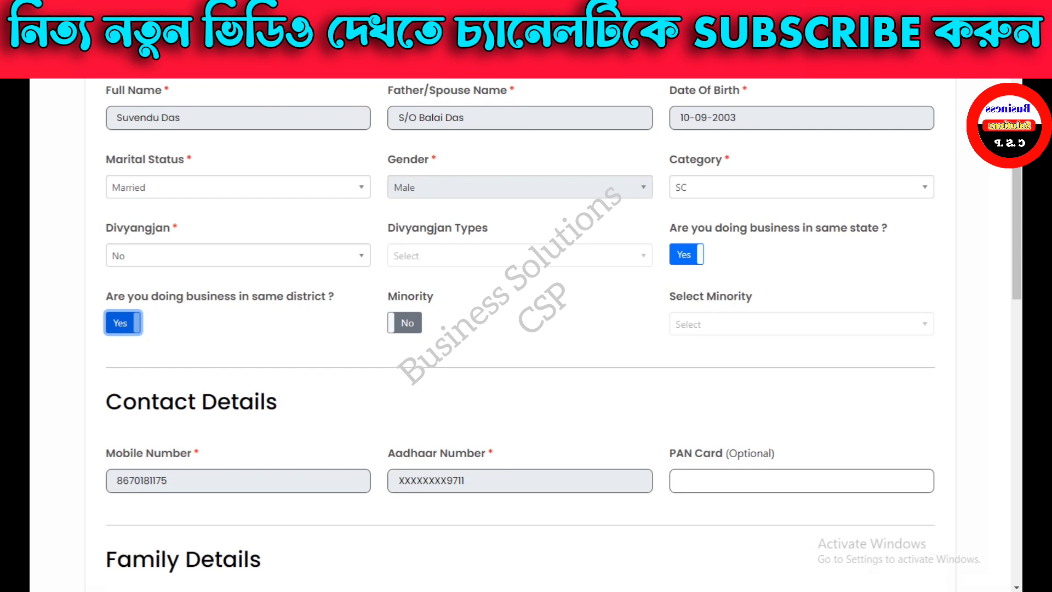
{"action": "key", "text": "ctrl+alt+d"}
{"action": "mouse_move", "coordinate": [434, 281]}
{"action": "left_mouse_down"}
{"action": "mouse_move", "coordinate": [384, 363]}
{"action": "mouse_move", "coordinate": [452, 283]}
{"action": "mouse_move", "coordinate": [420, 275]}
{"action": "left_mouse_up"}
{"action": "key", "text": "ctrl+alt+d"}
{"action": "left_click", "coordinate": [406, 323]}
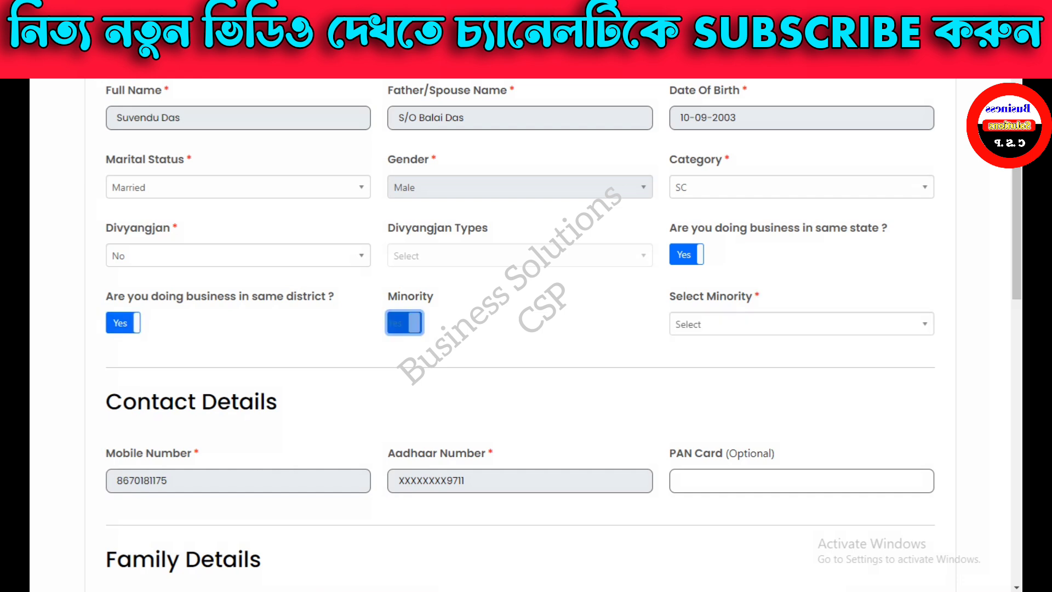
{"action": "left_click", "coordinate": [405, 323]}
{"action": "left_click", "coordinate": [405, 323]}
{"action": "left_click", "coordinate": [800, 324]}
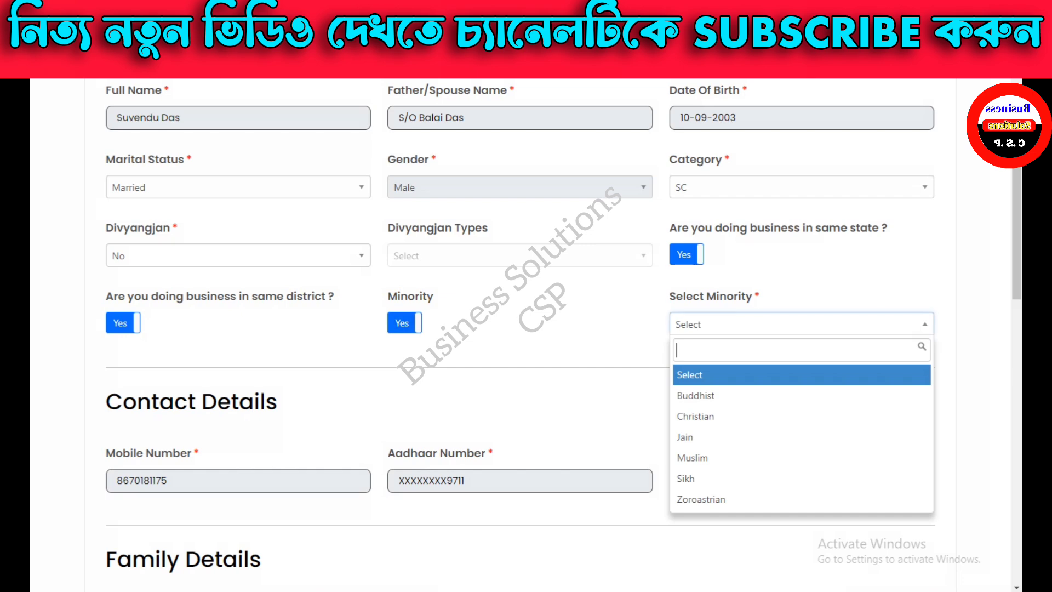
{"action": "left_click", "coordinate": [404, 323]}
Step: Examine the optional PAN Card and Ration Card Number fields in the Contact Details and Family Details sections
{"action": "scroll", "coordinate": [527, 329], "scroll_direction": "down", "scroll_amount": 4}
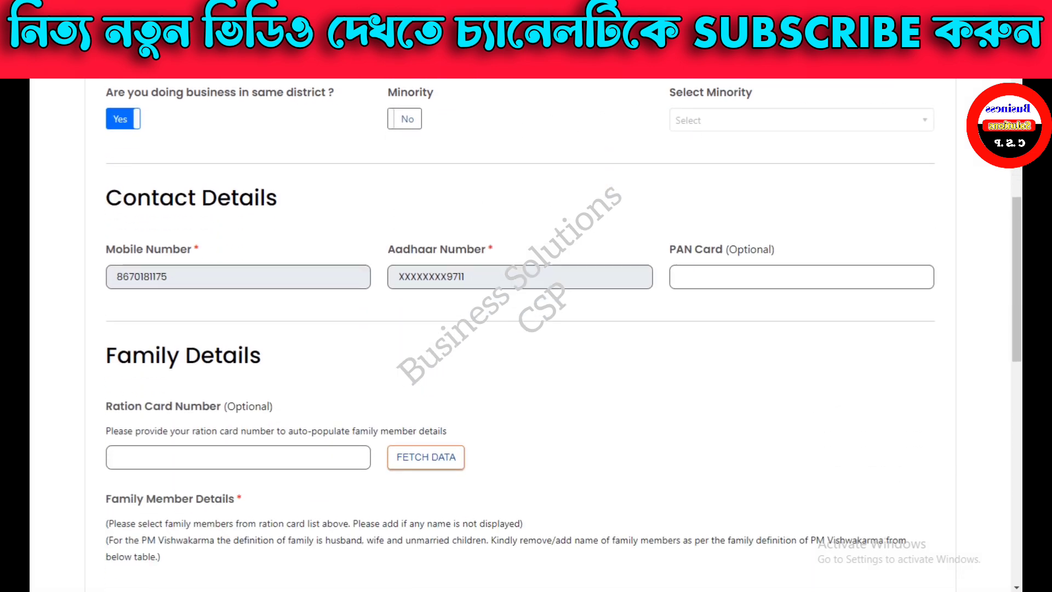
{"action": "left_click", "coordinate": [801, 273]}
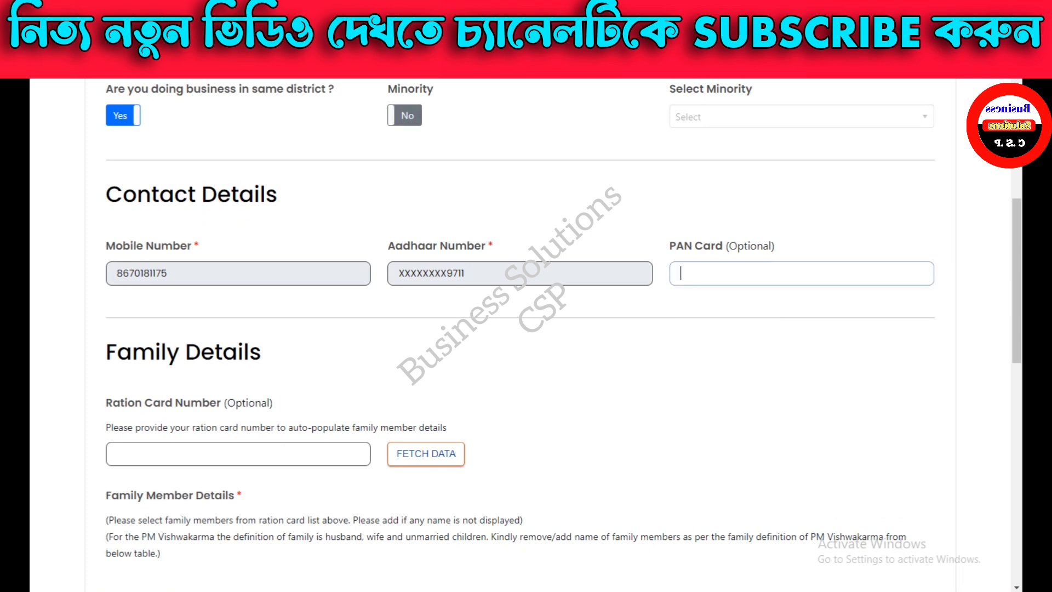
{"action": "key", "text": "ctrl+alt+d"}
{"action": "mouse_move", "coordinate": [725, 224]}
{"action": "left_mouse_down"}
{"action": "mouse_move", "coordinate": [687, 229]}
{"action": "mouse_move", "coordinate": [942, 277]}
{"action": "mouse_move", "coordinate": [758, 219]}
{"action": "mouse_move", "coordinate": [724, 224]}
{"action": "left_mouse_up"}
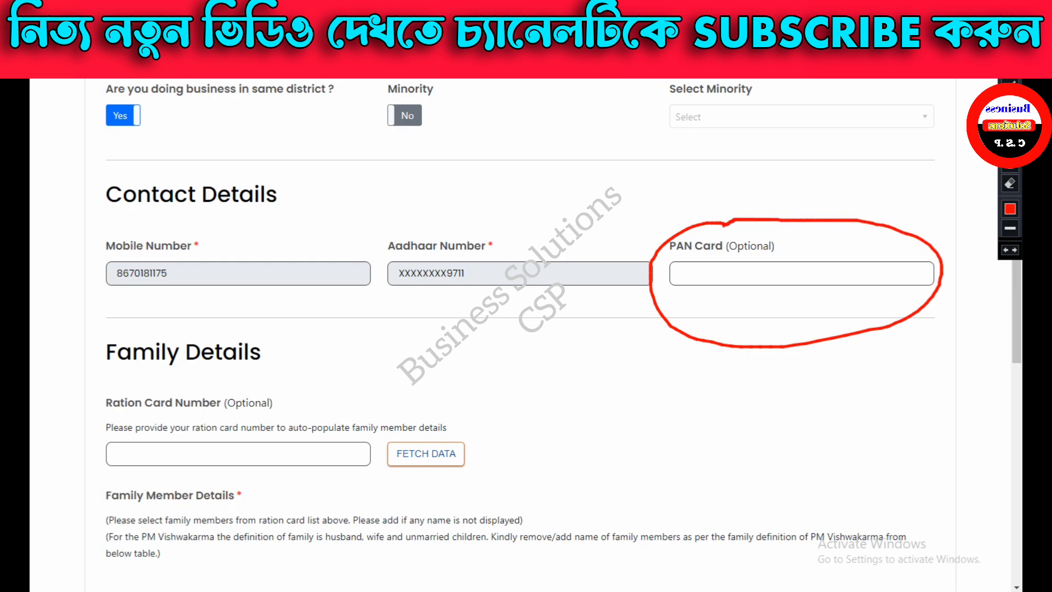
{"action": "key", "text": "Escape"}
{"action": "scroll", "coordinate": [521, 334], "scroll_direction": "down", "scroll_amount": 2}
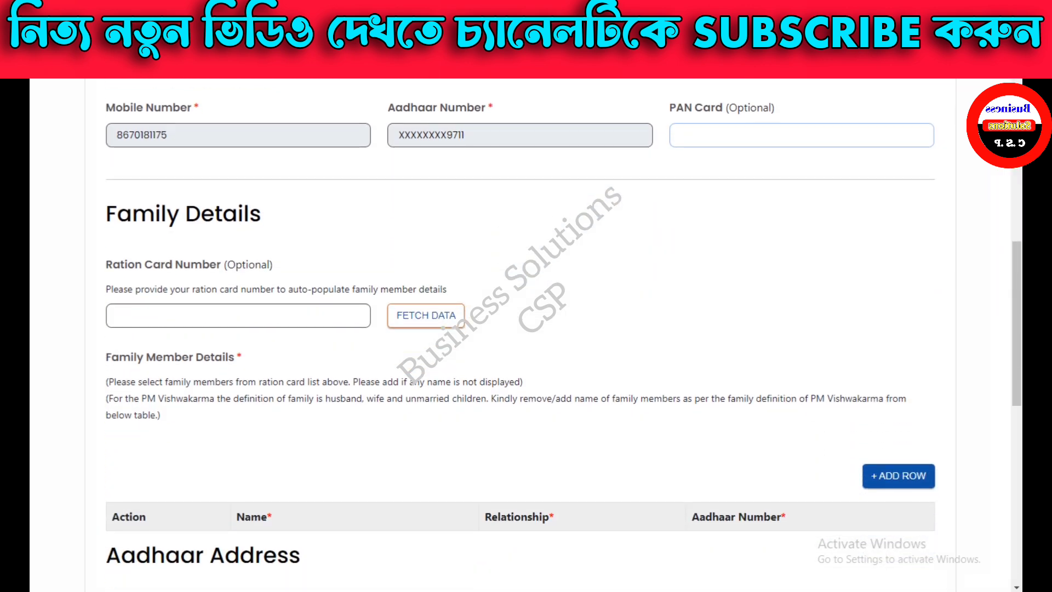
{"action": "left_click", "coordinate": [175, 316]}
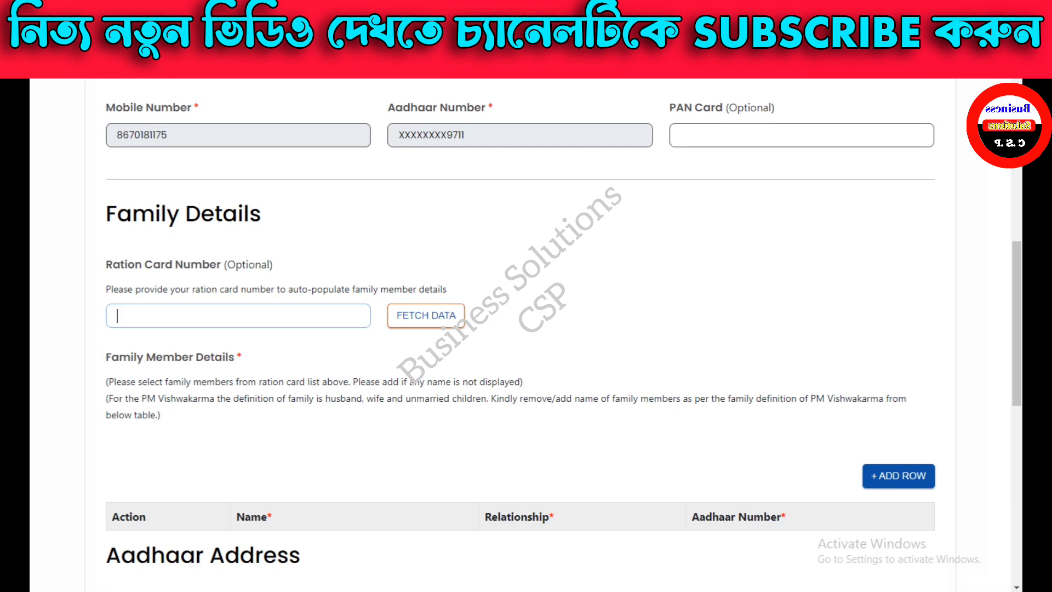
{"action": "key", "text": "ctrl+alt+d"}
{"action": "mouse_move", "coordinate": [280, 279]}
{"action": "left_mouse_down"}
{"action": "mouse_move", "coordinate": [178, 269]}
{"action": "mouse_move", "coordinate": [104, 290]}
{"action": "mouse_move", "coordinate": [101, 332]}
{"action": "mouse_move", "coordinate": [261, 355]}
{"action": "mouse_move", "coordinate": [375, 327]}
{"action": "mouse_move", "coordinate": [323, 281]}
{"action": "mouse_move", "coordinate": [275, 276]}
{"action": "left_mouse_up"}
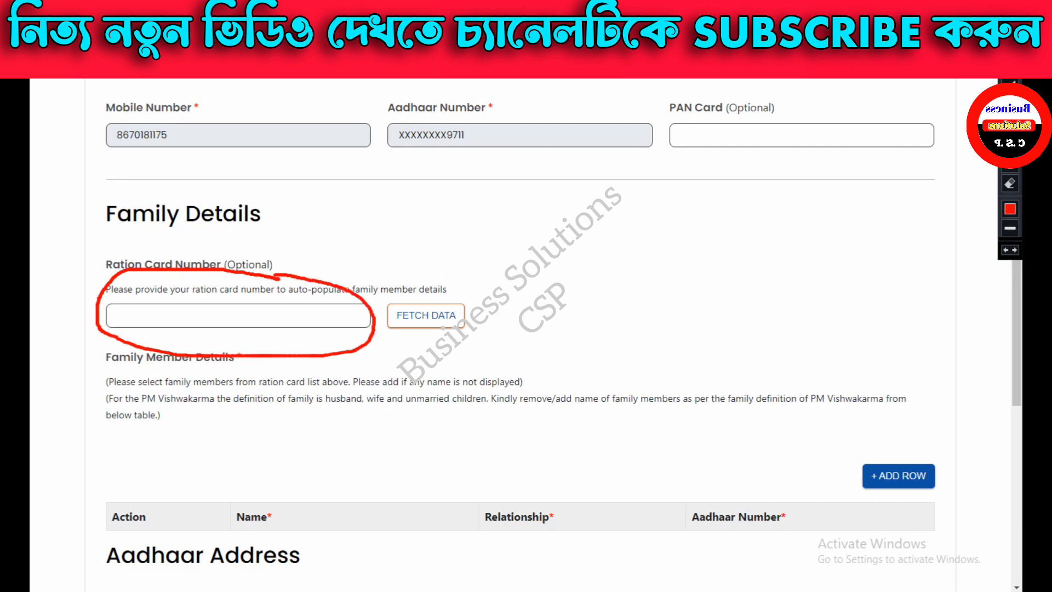
{"action": "key", "text": "ctrl+alt+d"}
{"action": "scroll", "coordinate": [526, 334], "scroll_direction": "down", "scroll_amount": 4}
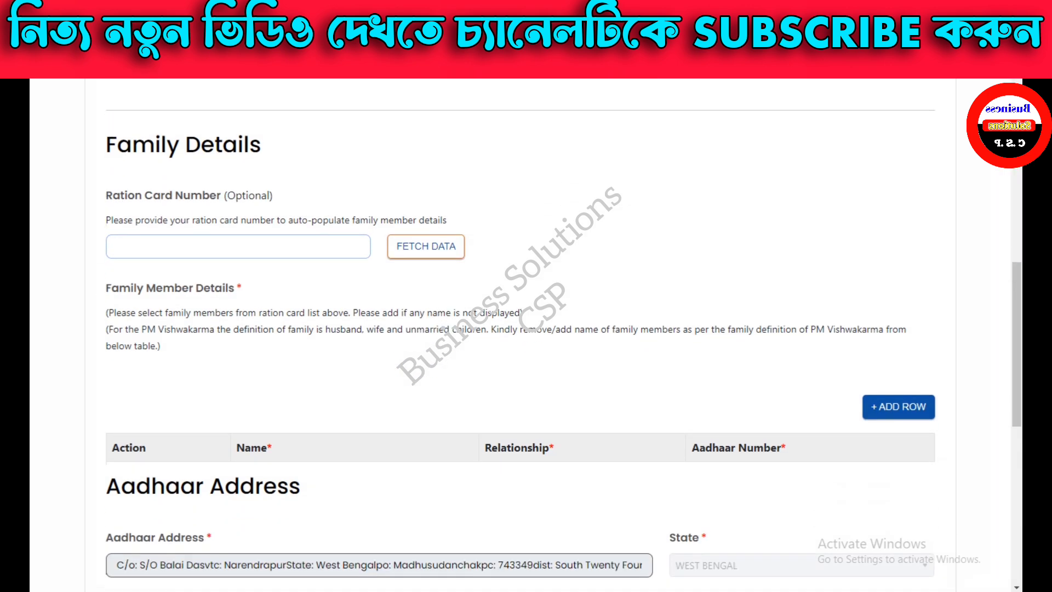
{"action": "scroll", "coordinate": [526, 334], "scroll_direction": "up", "scroll_amount": 5}
{"action": "scroll", "coordinate": [527, 334], "scroll_direction": "down", "scroll_amount": 1}
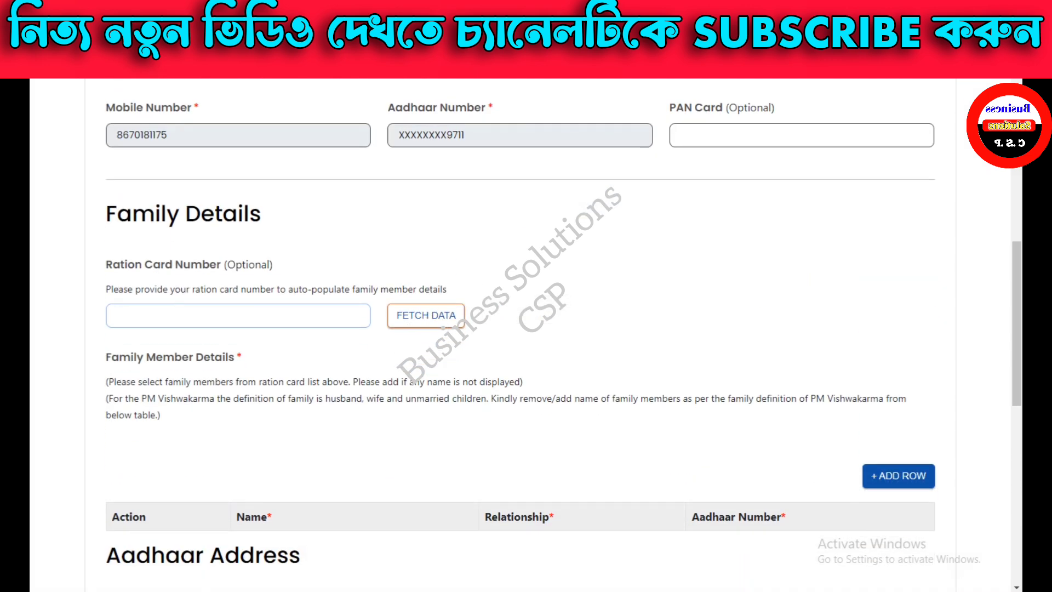
Step: Add a blank family member row to inspect its name, relationship and Aadhaar number fields, and delete it
{"action": "scroll", "coordinate": [526, 334], "scroll_direction": "down", "scroll_amount": 2}
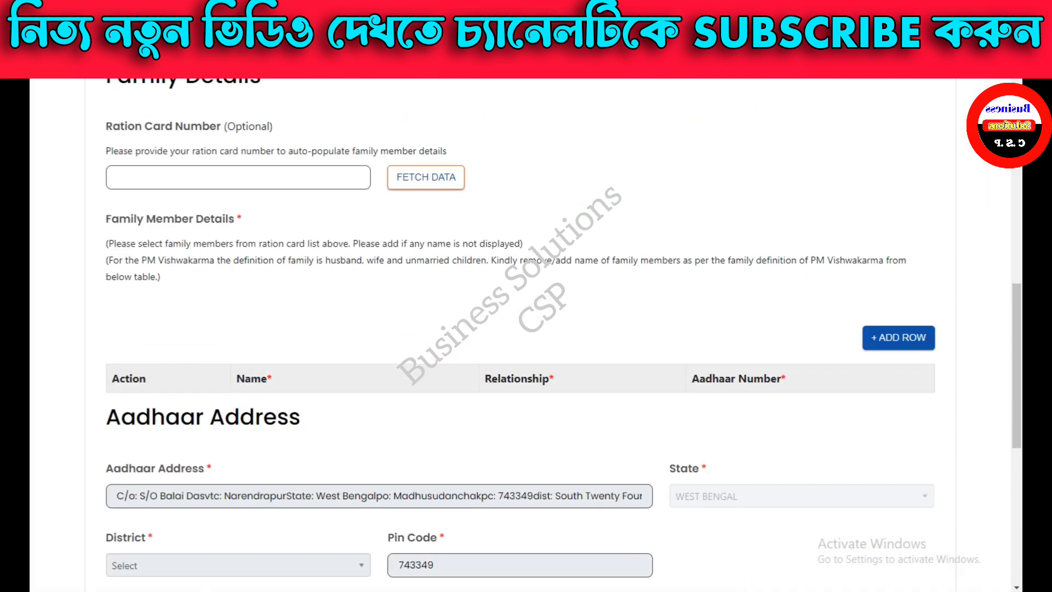
{"action": "key", "text": "ctrl+alt+d"}
{"action": "mouse_move", "coordinate": [873, 309]}
{"action": "left_mouse_down"}
{"action": "mouse_move", "coordinate": [828, 362]}
{"action": "mouse_move", "coordinate": [851, 315]}
{"action": "left_mouse_up"}
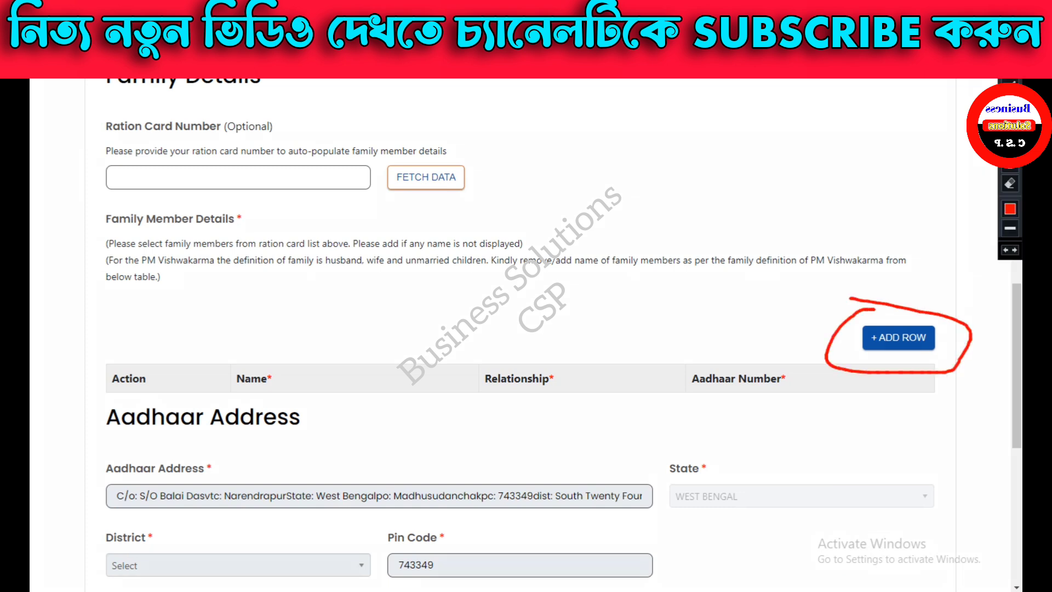
{"action": "key", "text": "Escape"}
{"action": "left_click", "coordinate": [898, 337]}
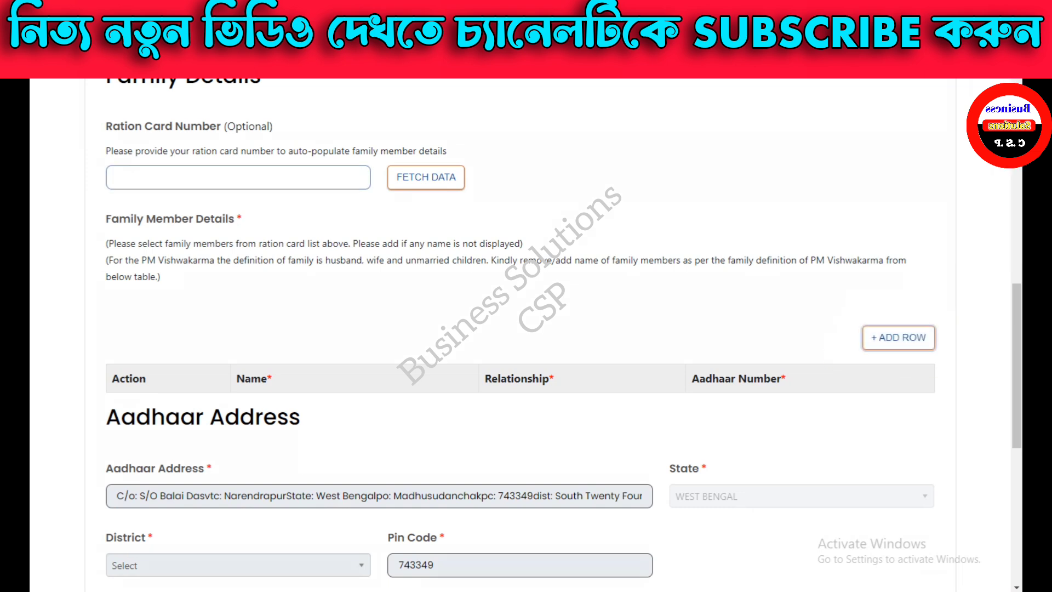
{"action": "scroll", "coordinate": [527, 335], "scroll_direction": "down", "scroll_amount": 1}
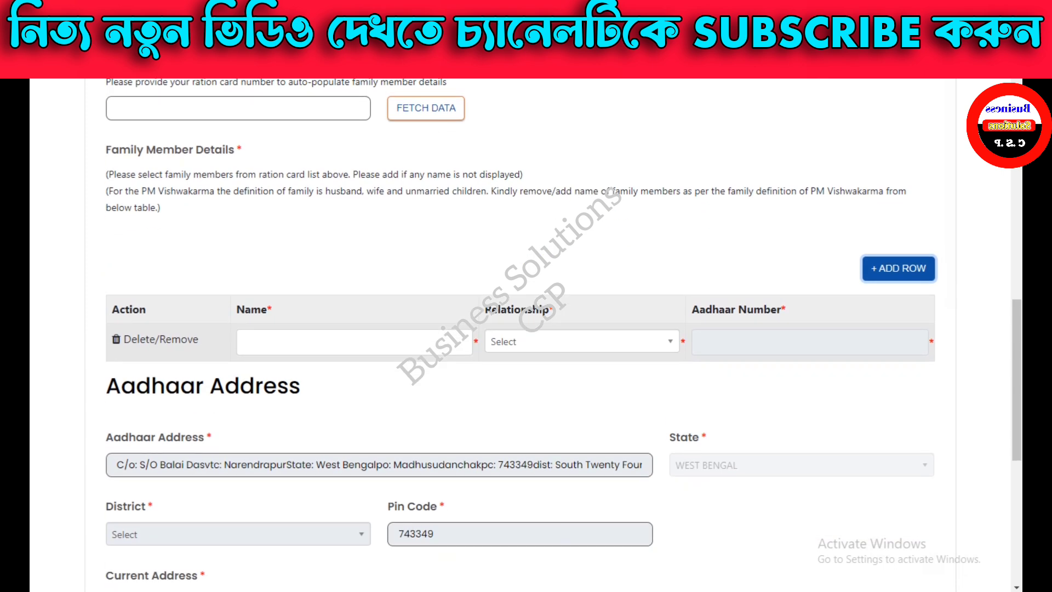
{"action": "left_click", "coordinate": [354, 342]}
{"action": "left_click", "coordinate": [582, 342]}
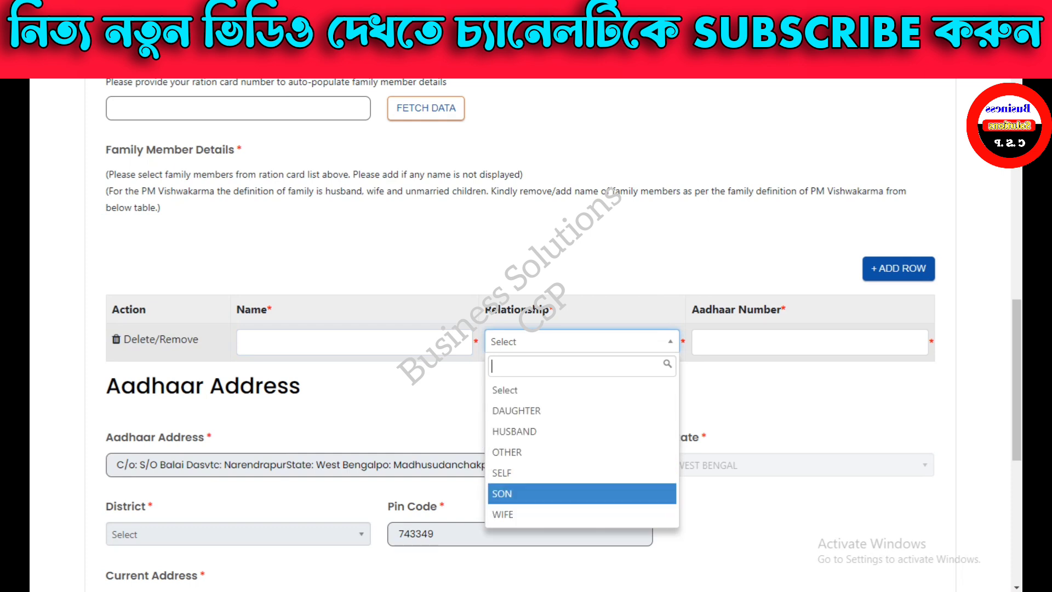
{"action": "left_click", "coordinate": [701, 342]}
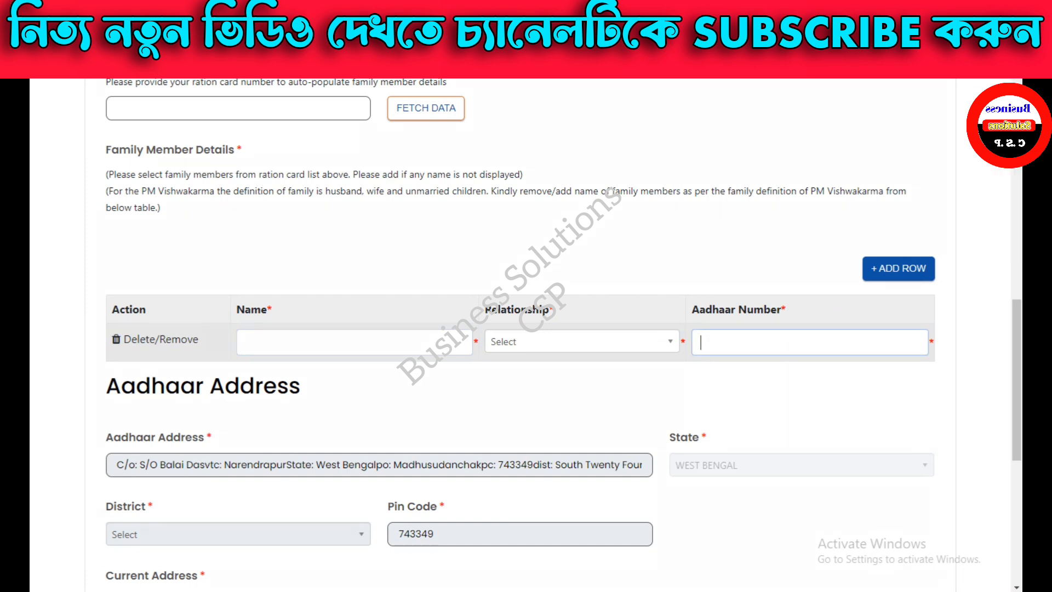
{"action": "key", "text": "ctrl+alt+d"}
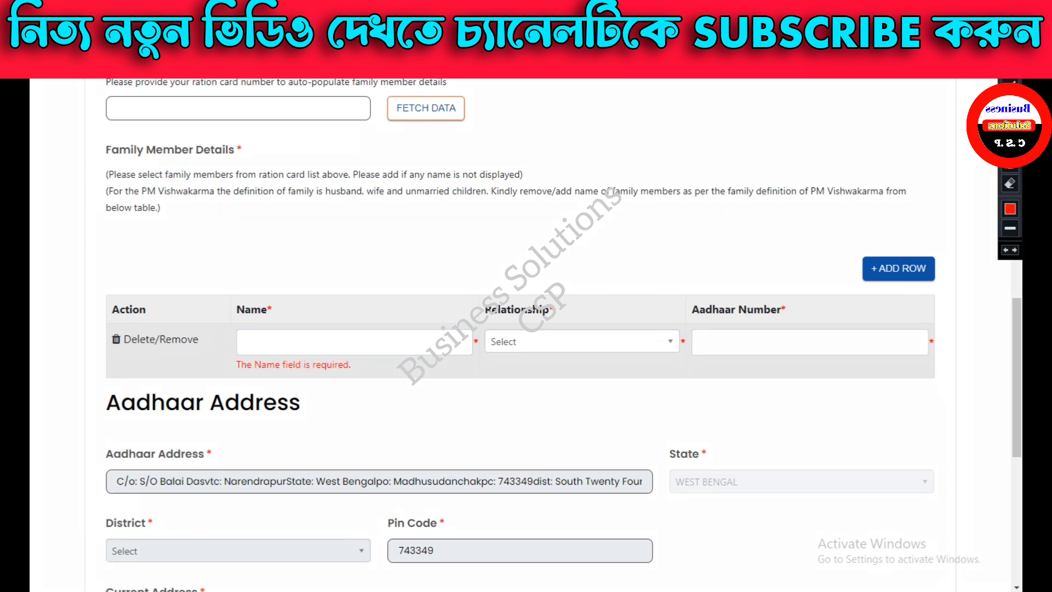
{"action": "left_click", "coordinate": [155, 339]}
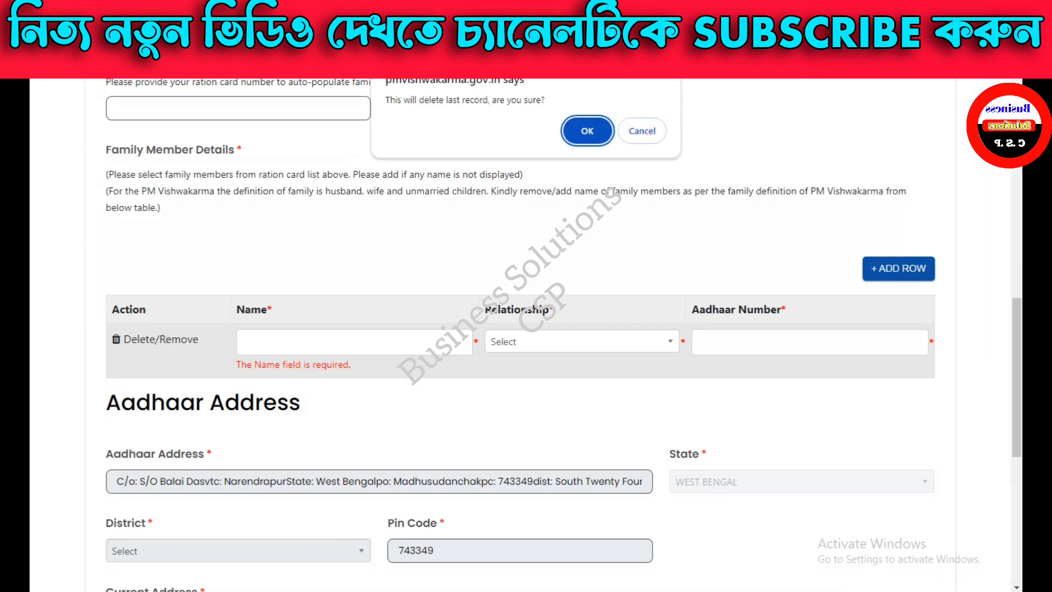
{"action": "key", "text": "Return"}
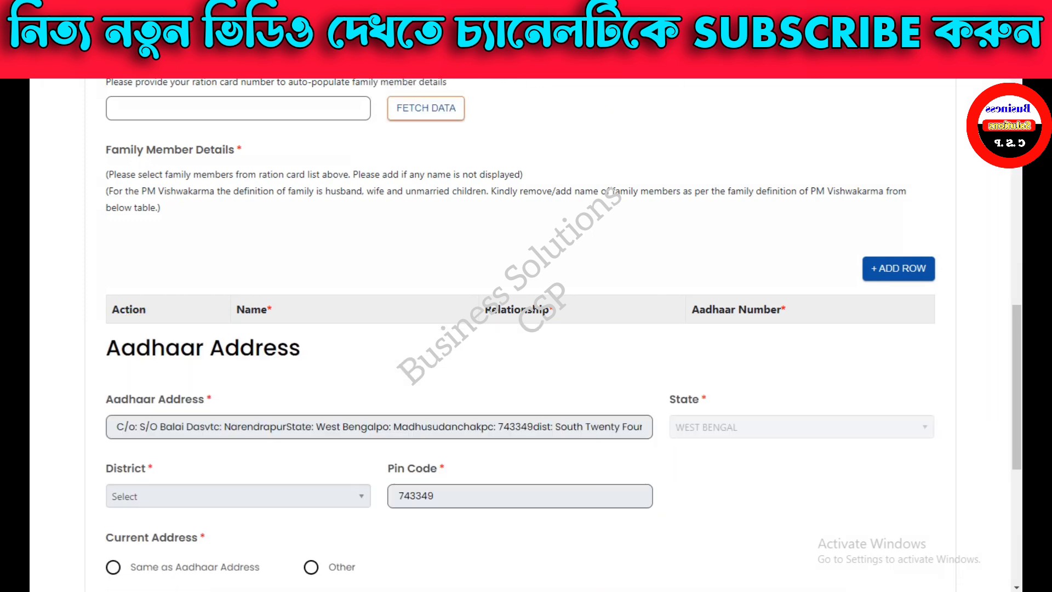
Step: Try to fetch the family member details for the entered ration card number
{"action": "scroll", "coordinate": [564, 331], "scroll_direction": "down", "scroll_amount": 4}
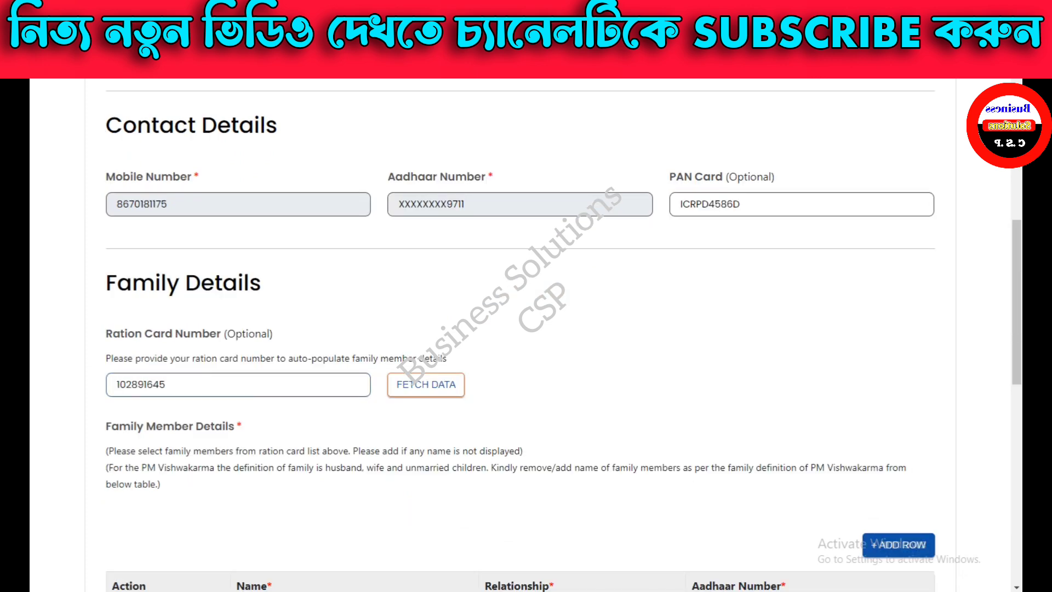
{"action": "key", "text": "ctrl+alt+d"}
{"action": "left_click_drag", "start_coordinate": [425, 366], "coordinate": [421, 338]}
{"action": "left_click", "coordinate": [426, 384]}
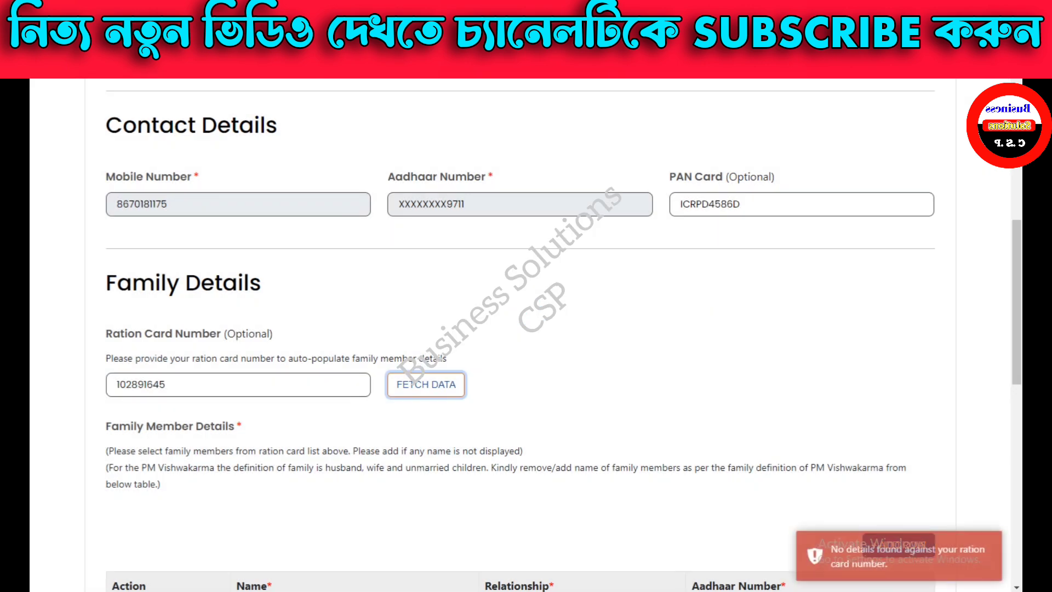
Step: Delete the empty second row from the family member table, keeping the completed first row
{"action": "scroll", "coordinate": [521, 329], "scroll_direction": "down", "scroll_amount": 6}
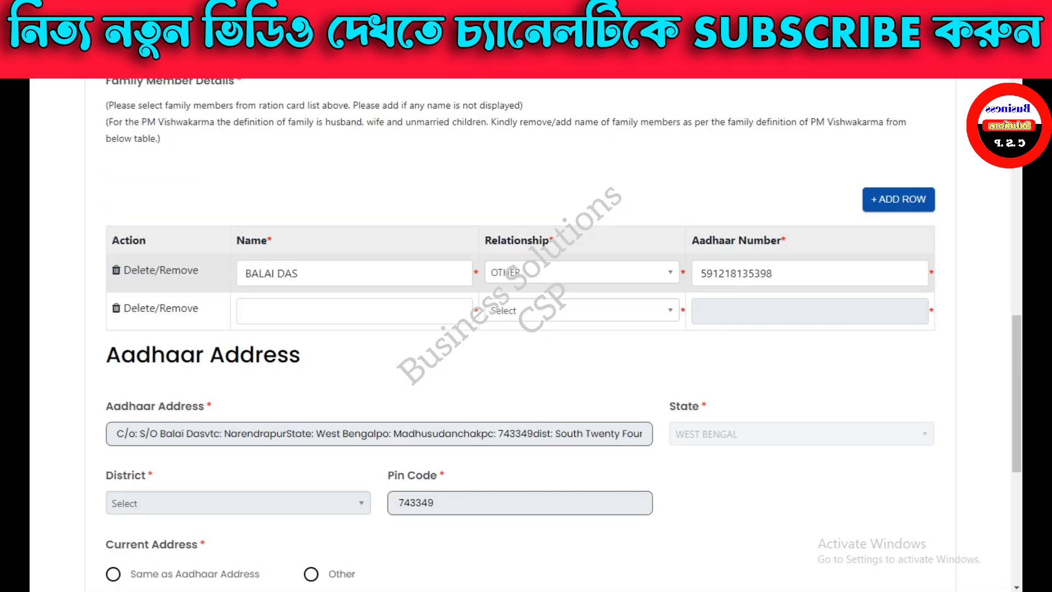
{"action": "mouse_move", "coordinate": [359, 251]}
{"action": "left_mouse_down"}
{"action": "mouse_move", "coordinate": [191, 268]}
{"action": "mouse_move", "coordinate": [414, 297]}
{"action": "mouse_move", "coordinate": [785, 283]}
{"action": "mouse_move", "coordinate": [371, 210]}
{"action": "left_mouse_up"}
{"action": "mouse_move", "coordinate": [865, 179]}
{"action": "left_mouse_down"}
{"action": "mouse_move", "coordinate": [877, 183]}
{"action": "mouse_move", "coordinate": [848, 186]}
{"action": "left_mouse_up"}
{"action": "mouse_move", "coordinate": [149, 294]}
{"action": "left_mouse_down"}
{"action": "mouse_move", "coordinate": [149, 337]}
{"action": "mouse_move", "coordinate": [314, 305]}
{"action": "mouse_move", "coordinate": [174, 298]}
{"action": "left_mouse_up"}
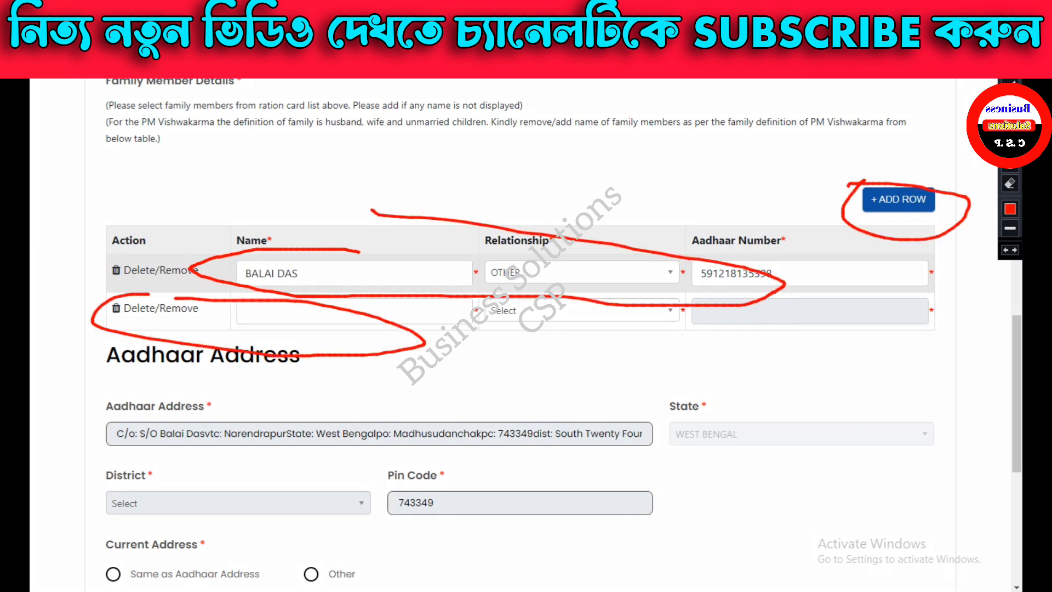
{"action": "key", "text": "Escape"}
{"action": "left_click", "coordinate": [160, 308]}
{"action": "key", "text": "Return"}
{"action": "scroll", "coordinate": [527, 329], "scroll_direction": "down", "scroll_amount": 1}
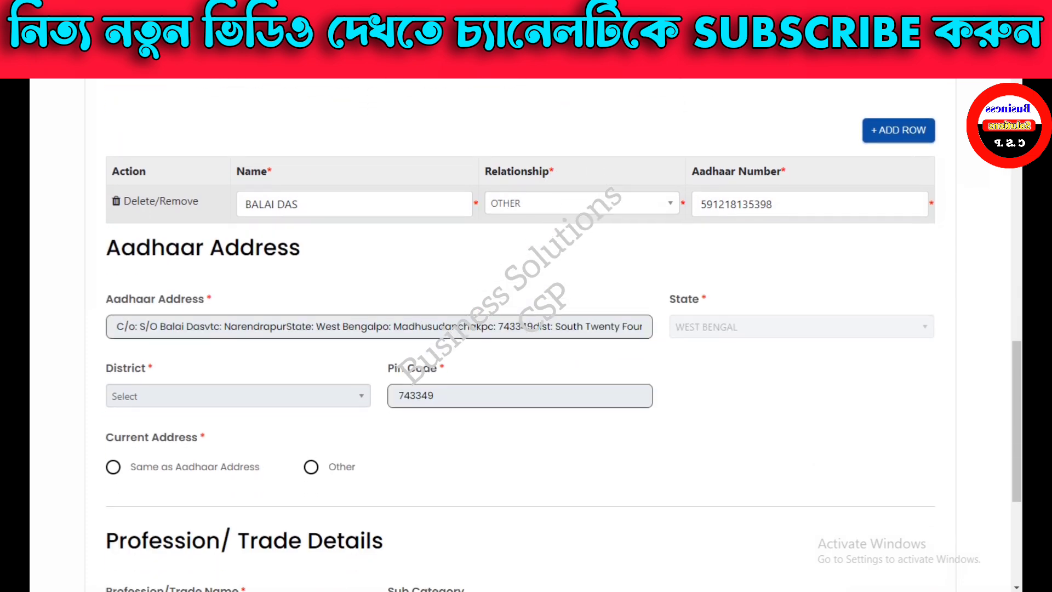